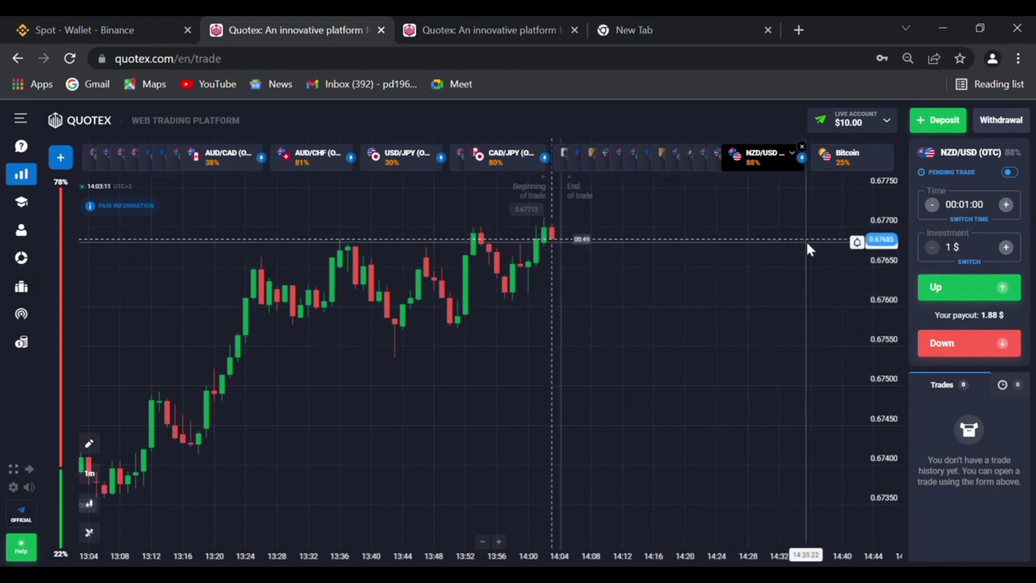
Go to the Quotex deposit page and pick USD Tether (TRC-20) under Cryptocurrencies.
left_click(878, 123)
left_click(939, 123)
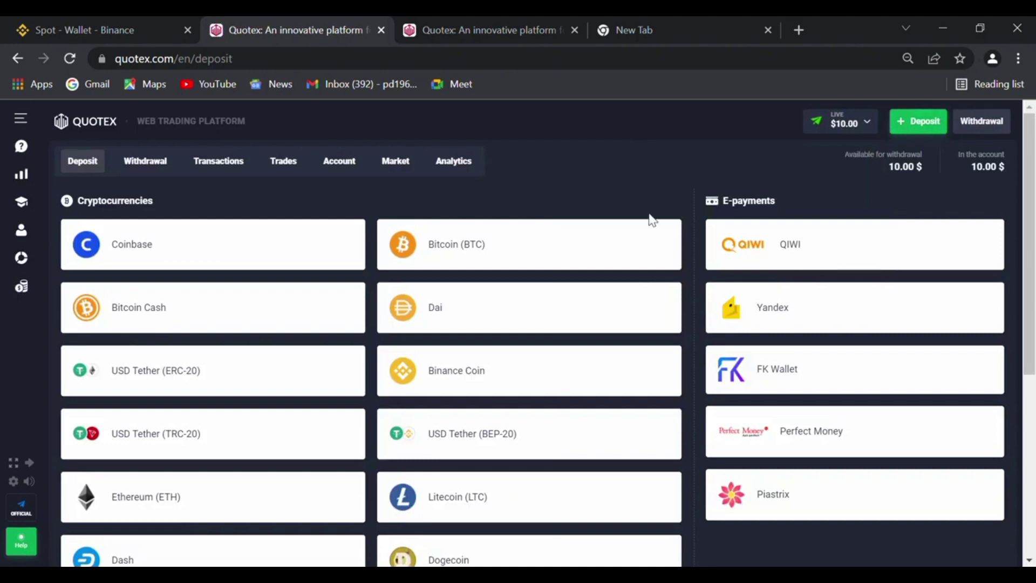
left_click(585, 245)
left_click(351, 437)
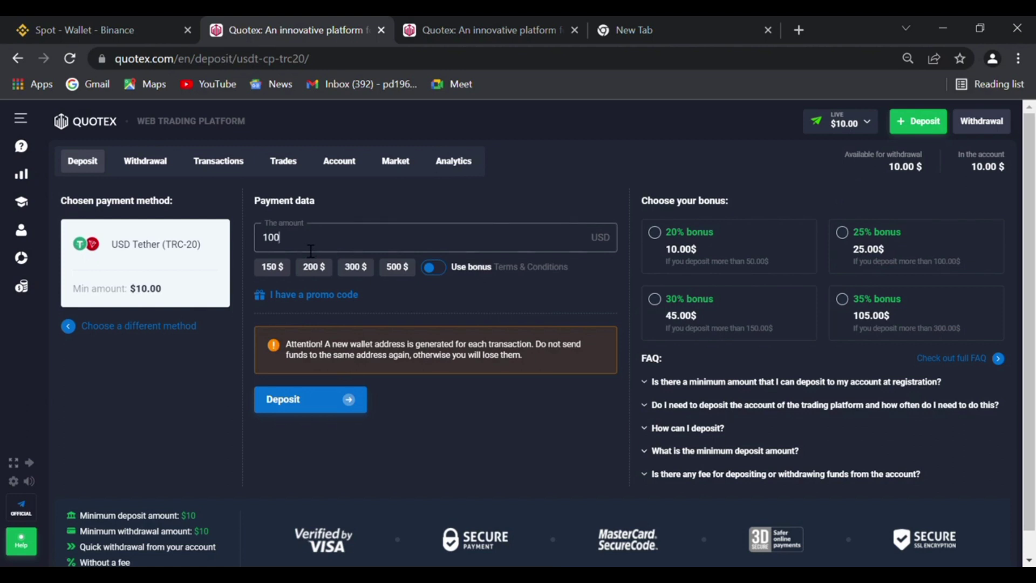
Replace the preset 100 USD deposit amount with 970 and reveal the promo code field.
key("BackSpace")
key("BackSpace")
key("BackSpace")
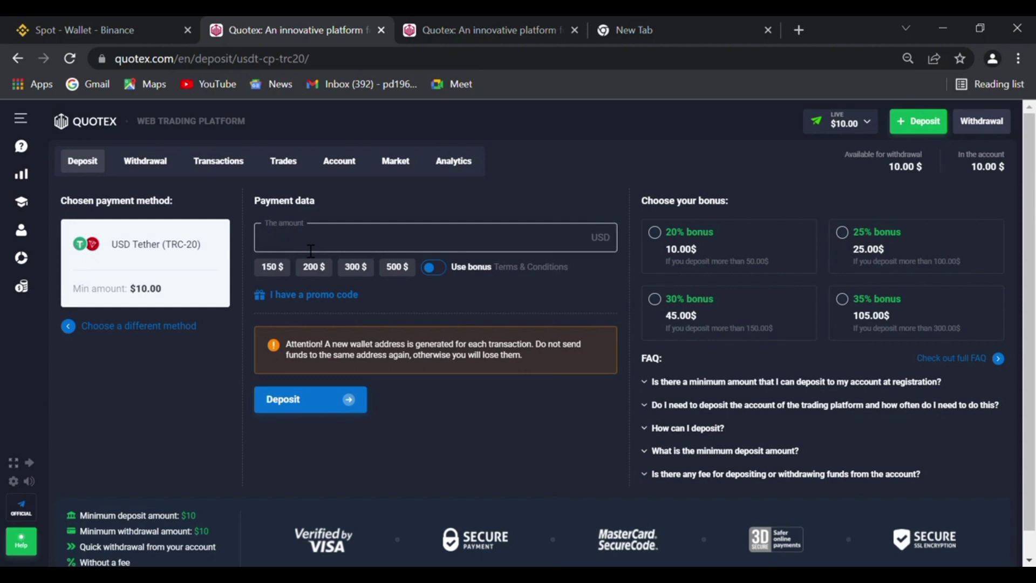
type("98")
type("0")
key("BackSpace")
key("BackSpace")
type("70")
left_click(336, 302)
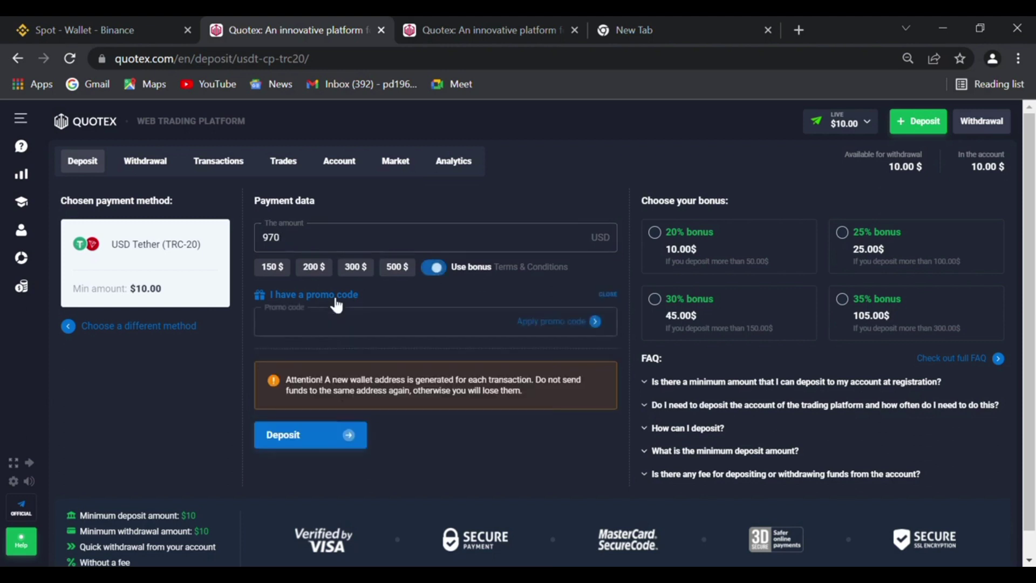
Enter the promo code HOTFEBRUARY for a 100% bonus, bringing the total to 1940 $.
left_click(344, 329)
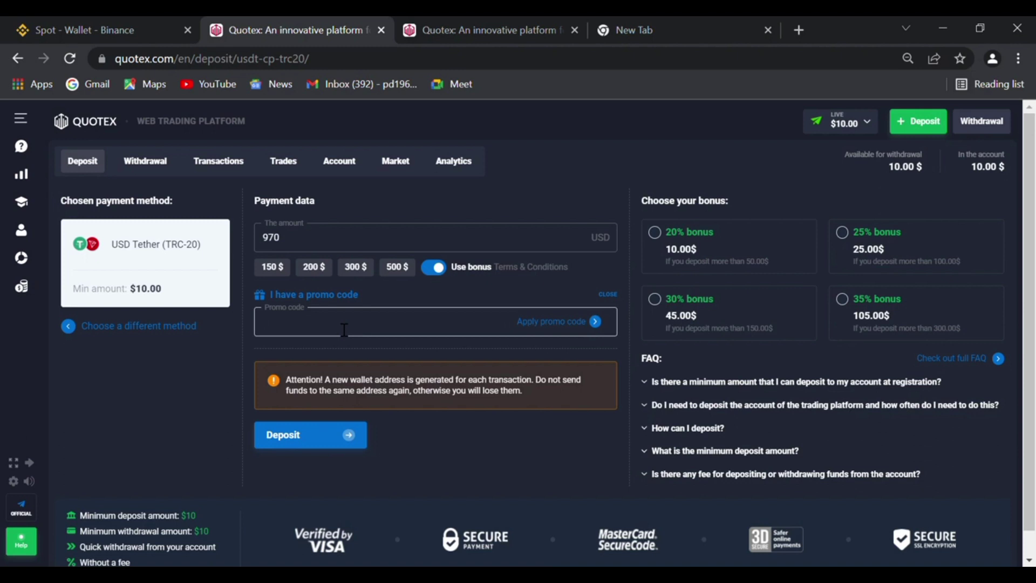
type("F")
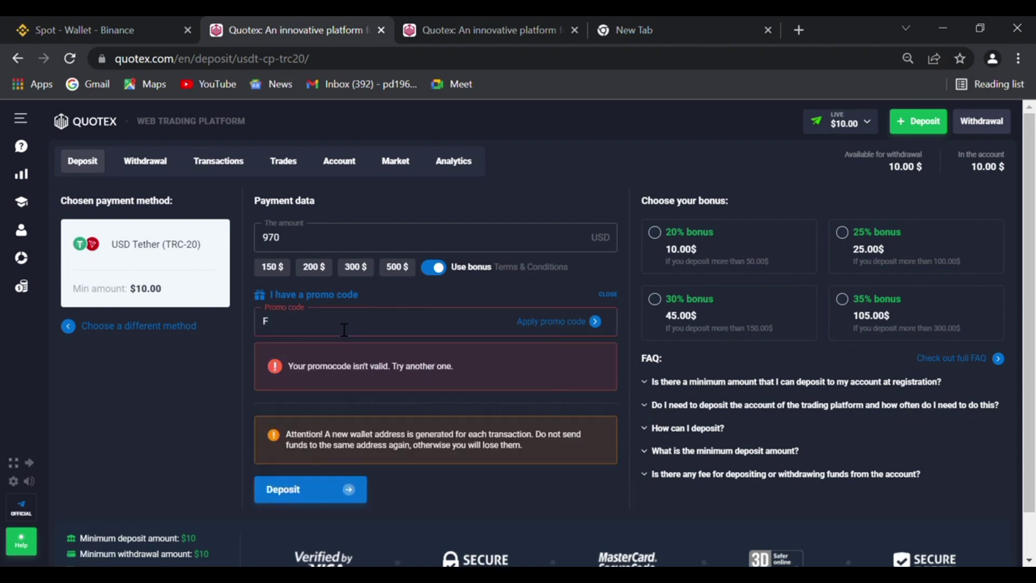
type("EB")
key("BackSpace")
key("BackSpace")
key("BackSpace")
type("HOTFEBRUARY")
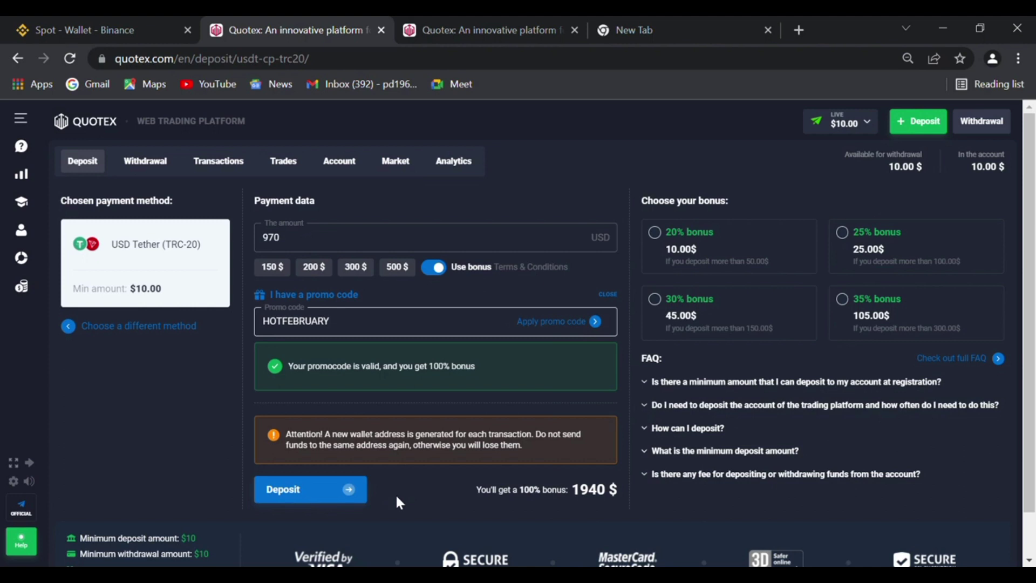
Submit the 970 USD deposit to get its TRC-20 address and QR code, then switch to Binance.
left_click(344, 496)
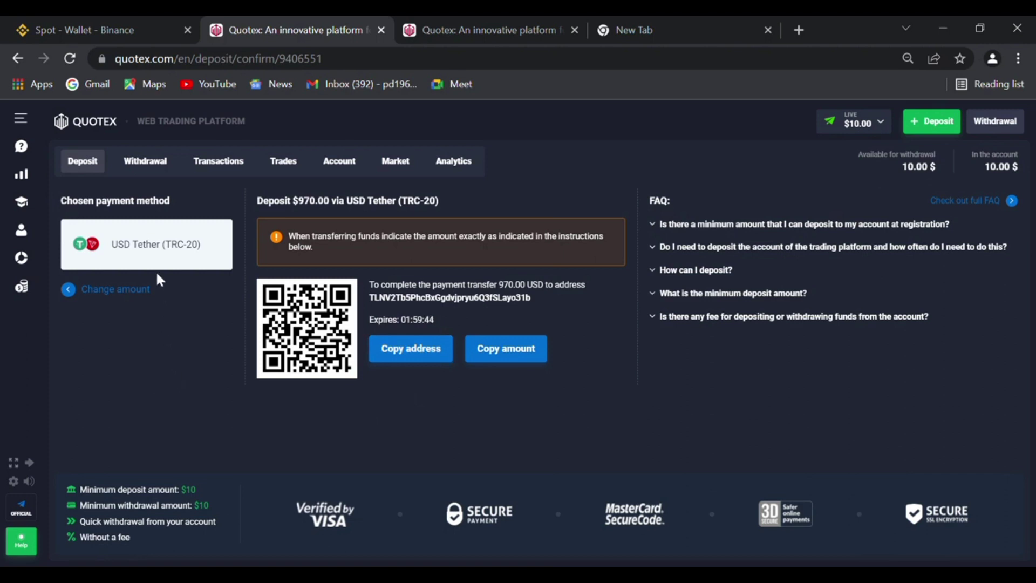
left_click(124, 32)
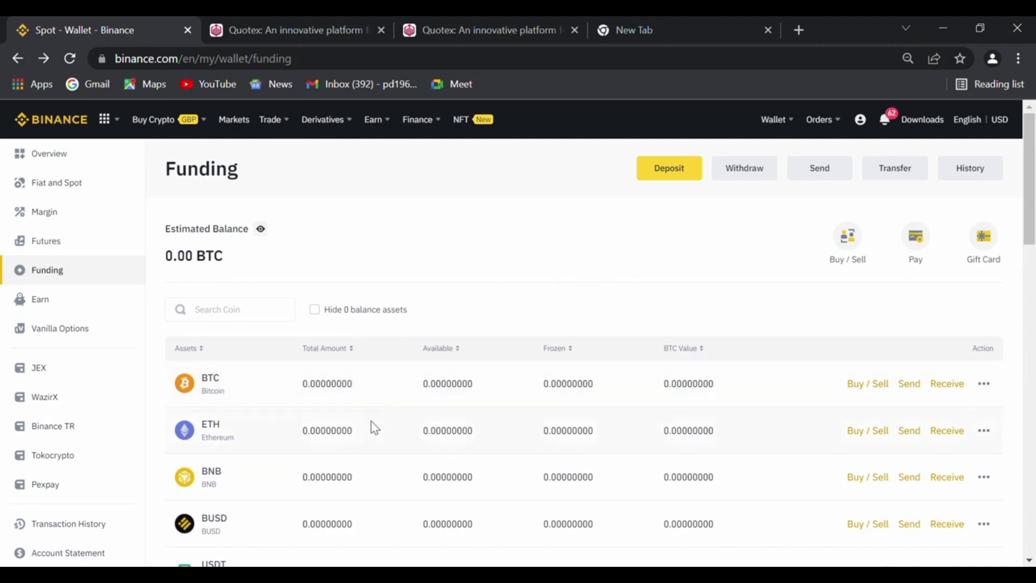
Search the Binance Funding coins for 'US', then start a crypto withdrawal.
left_click(260, 310)
type("US")
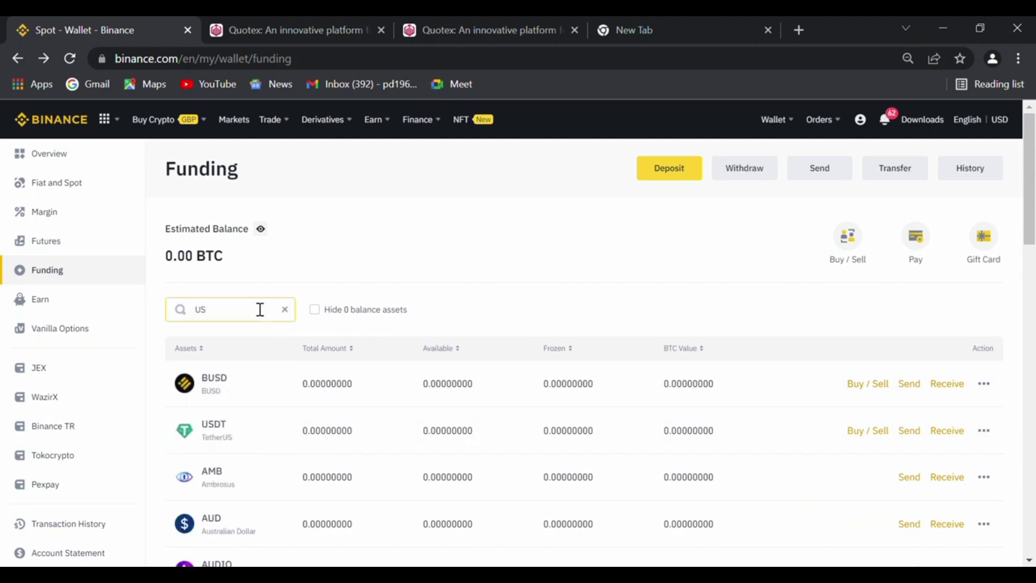
left_click(250, 437)
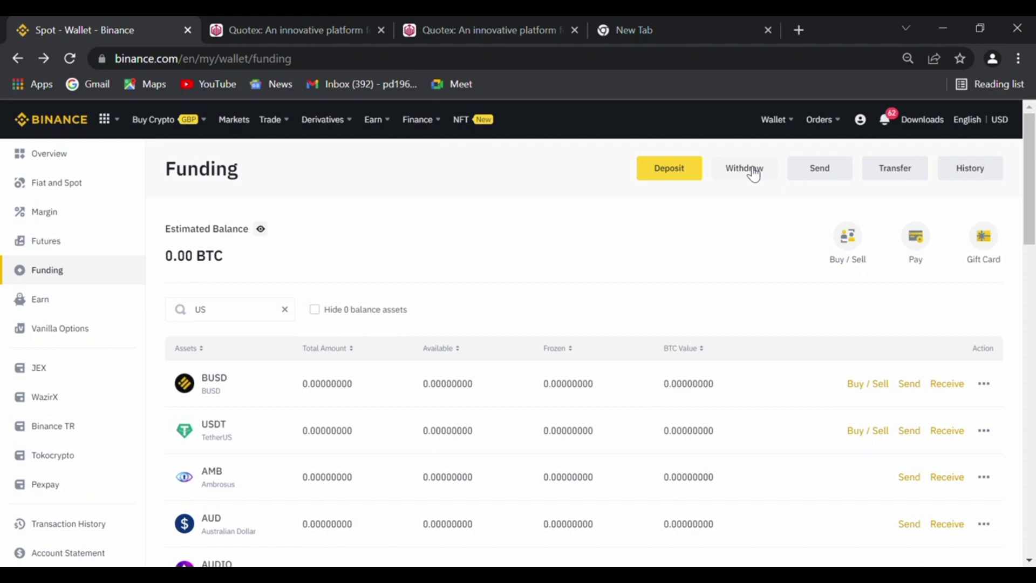
left_click(754, 171)
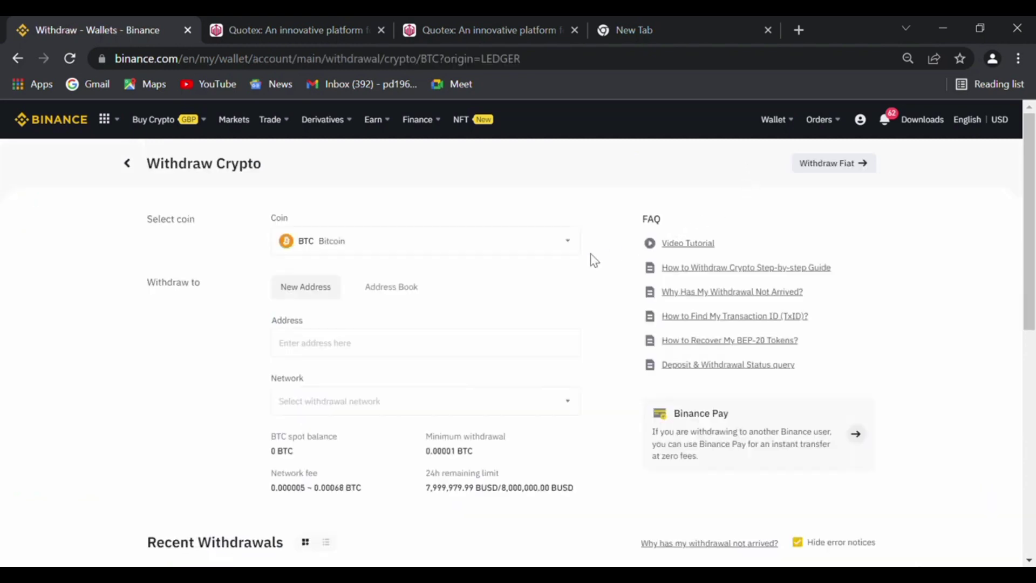
Select USDT as the withdrawal coin and copy the Quotex deposit address for the Address field.
left_click(567, 248)
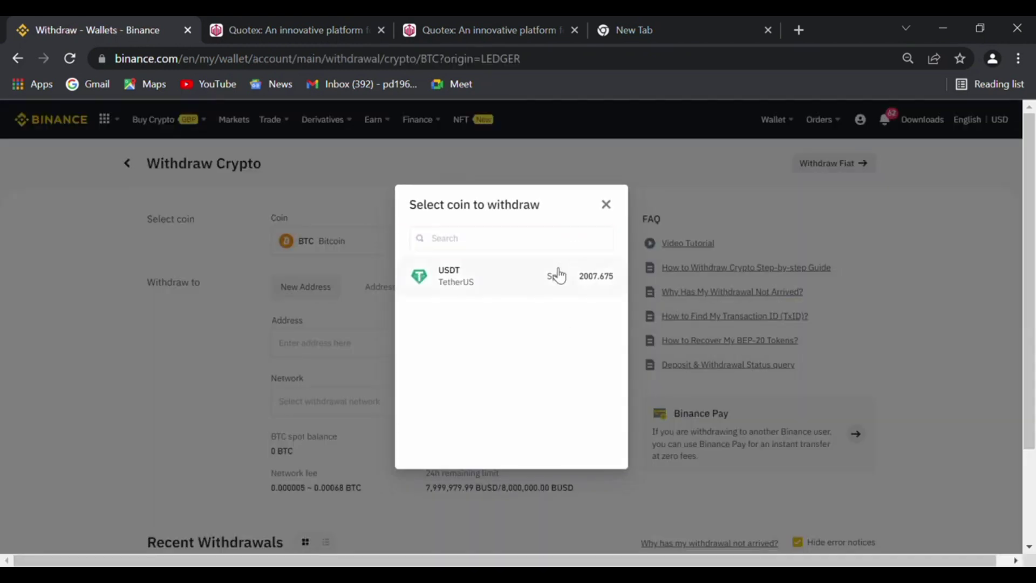
left_click(511, 288)
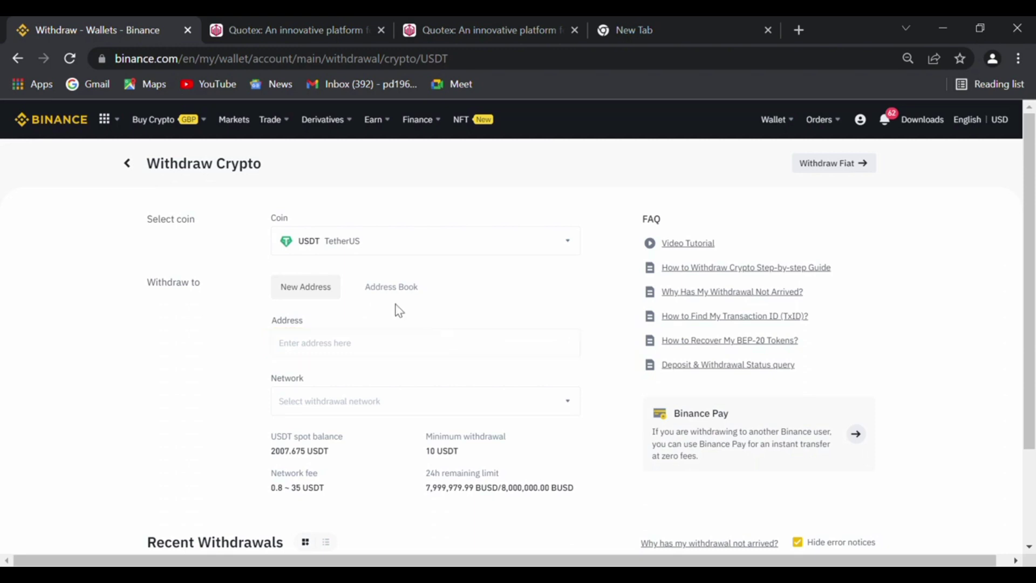
left_click(318, 34)
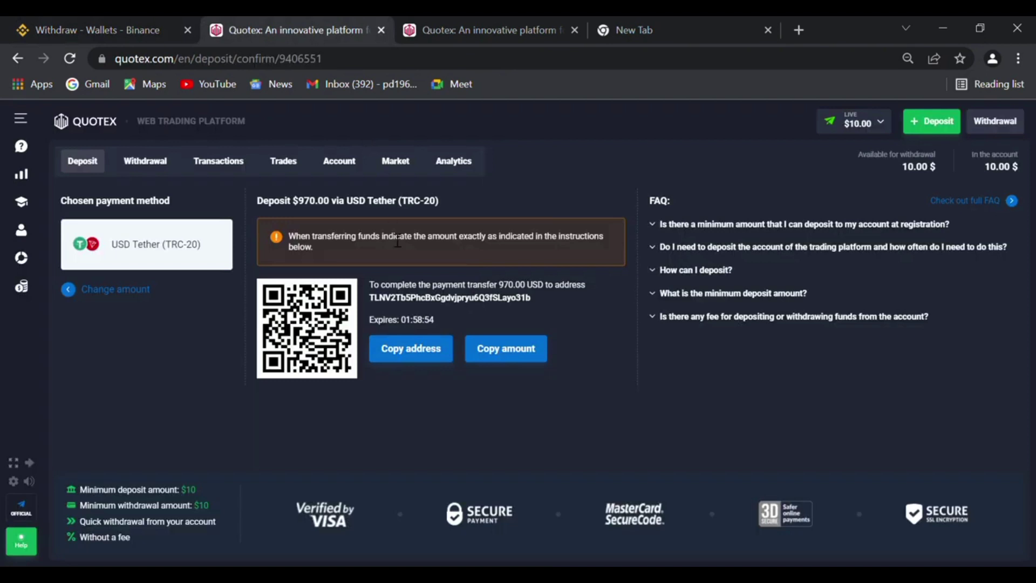
left_click(420, 357)
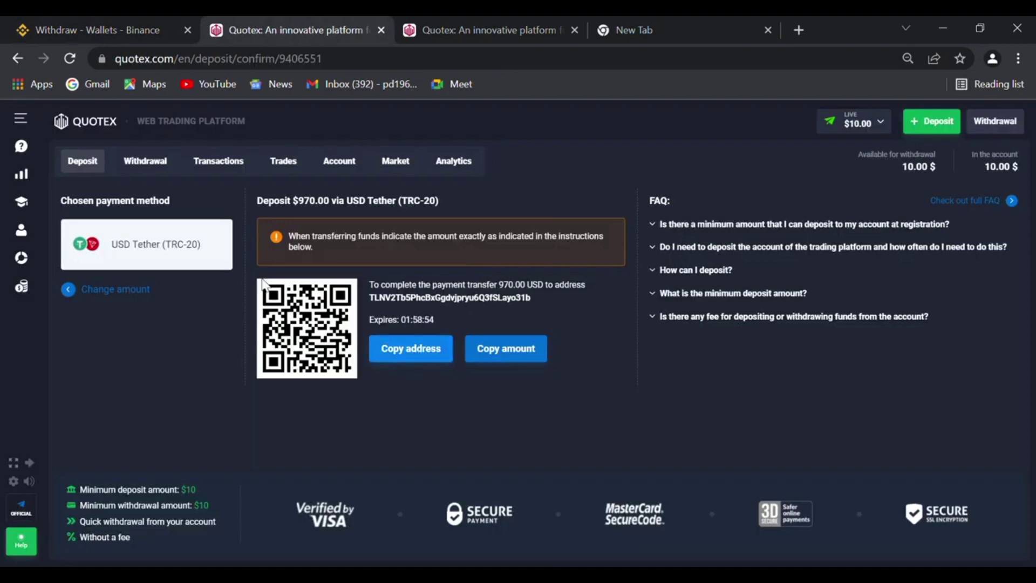
left_click(122, 31)
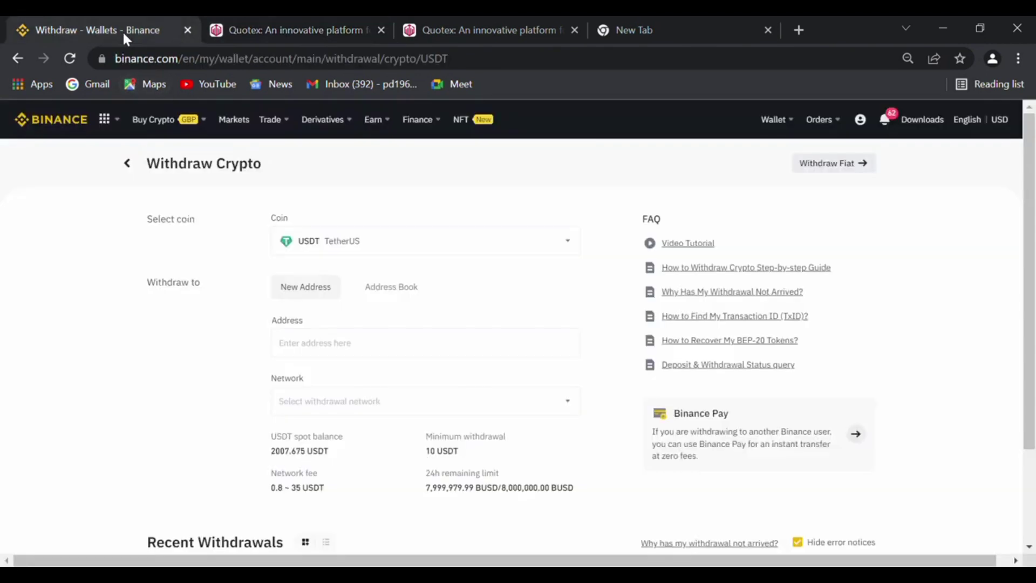
left_click(430, 346)
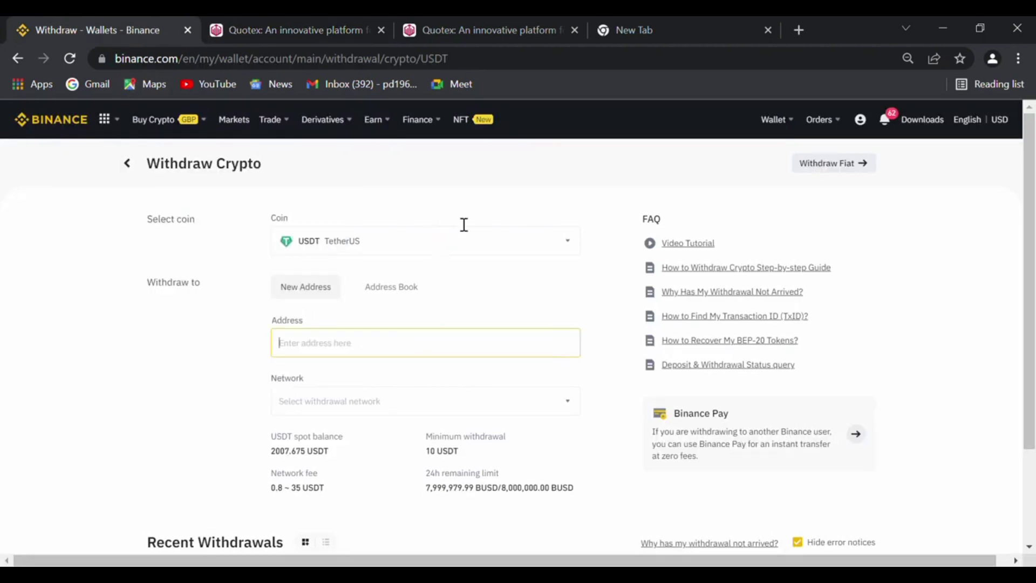
Paste the Quotex deposit address and choose the Tron (TRC20) network.
key("ctrl+v")
left_click(553, 400)
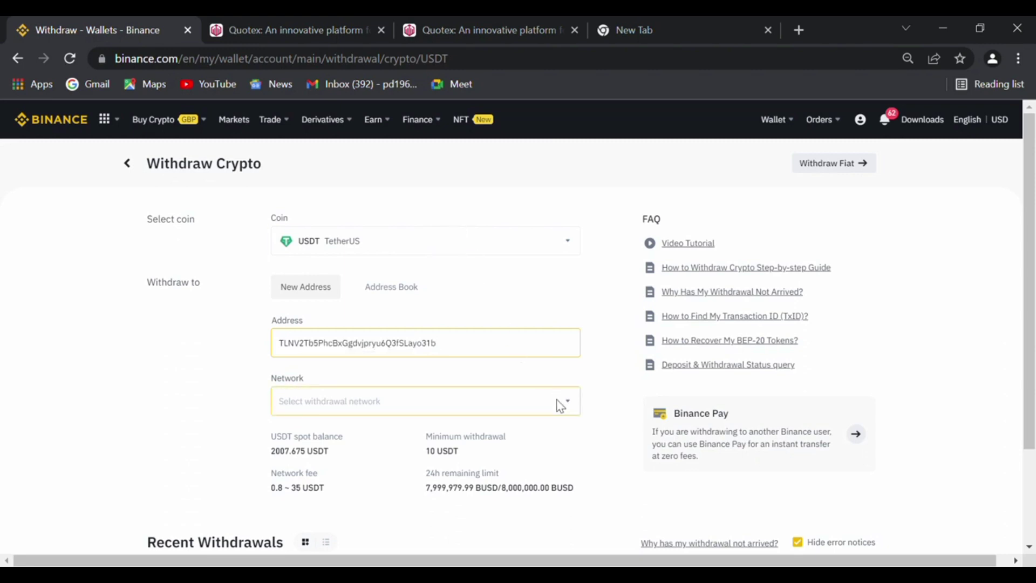
left_click(561, 406)
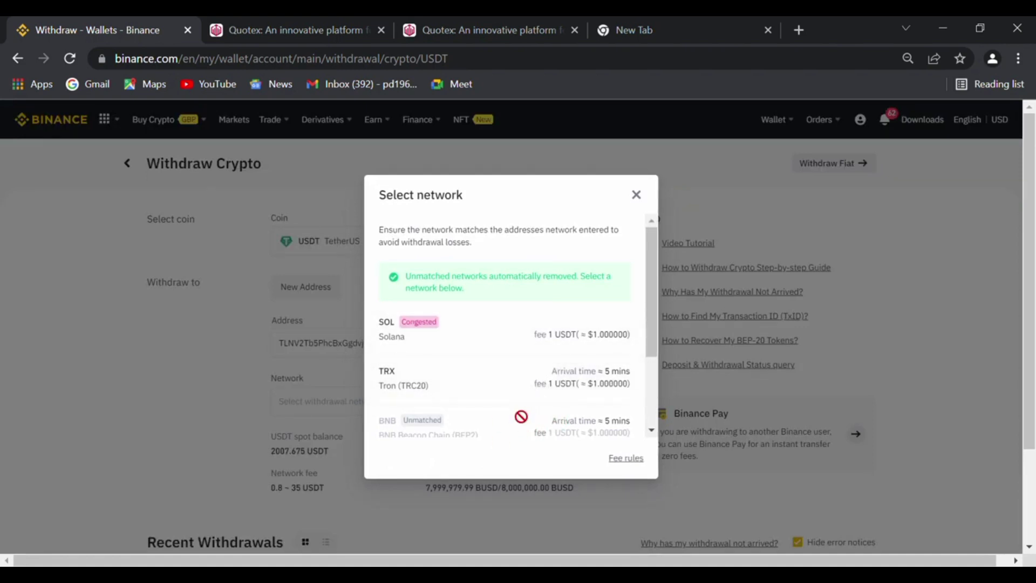
left_click(492, 387)
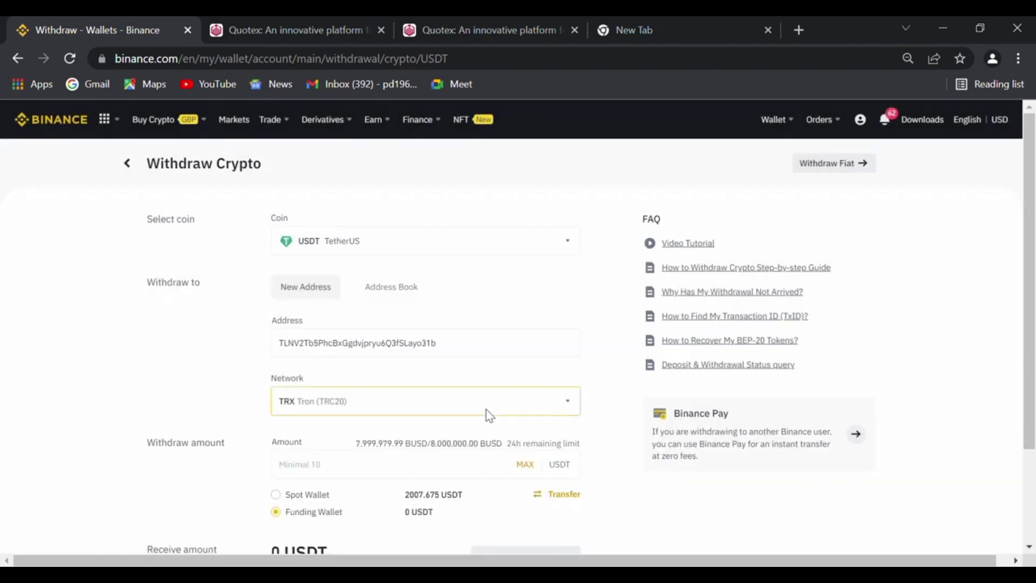
left_click(562, 395)
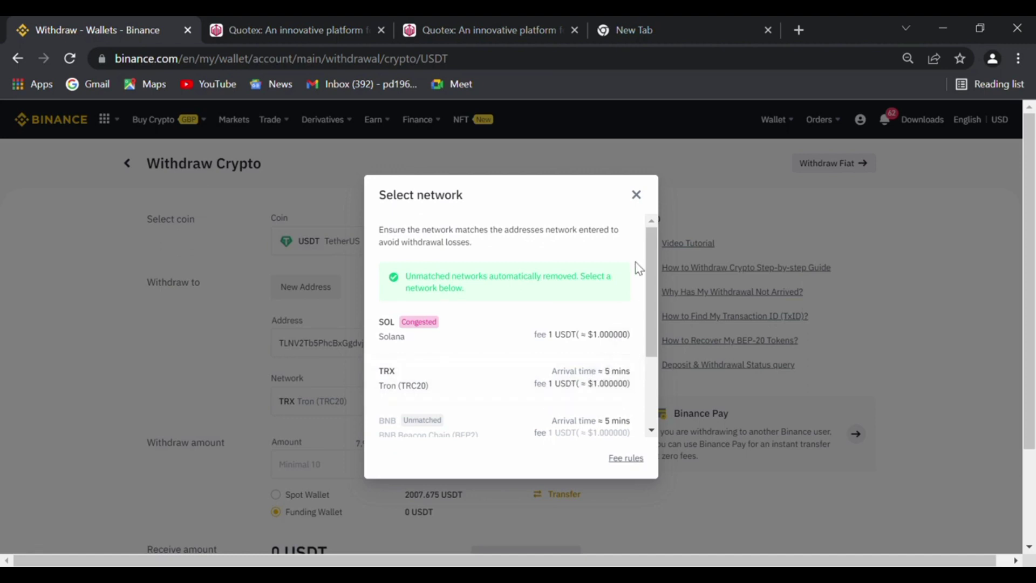
left_click(637, 201)
Enter a withdrawal amount of 1970 USDT, then change it to 1950.
left_click(513, 472)
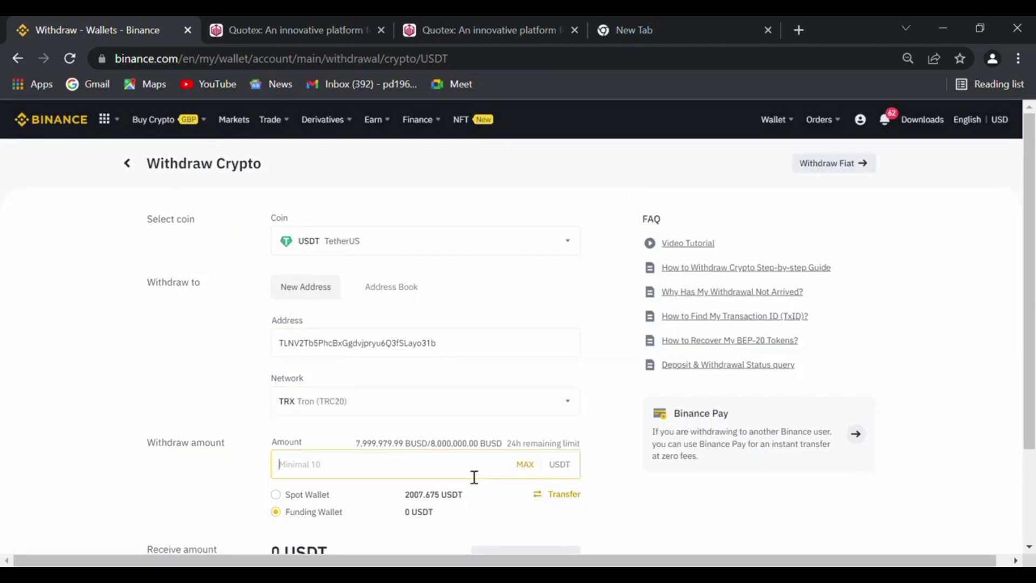
type("197")
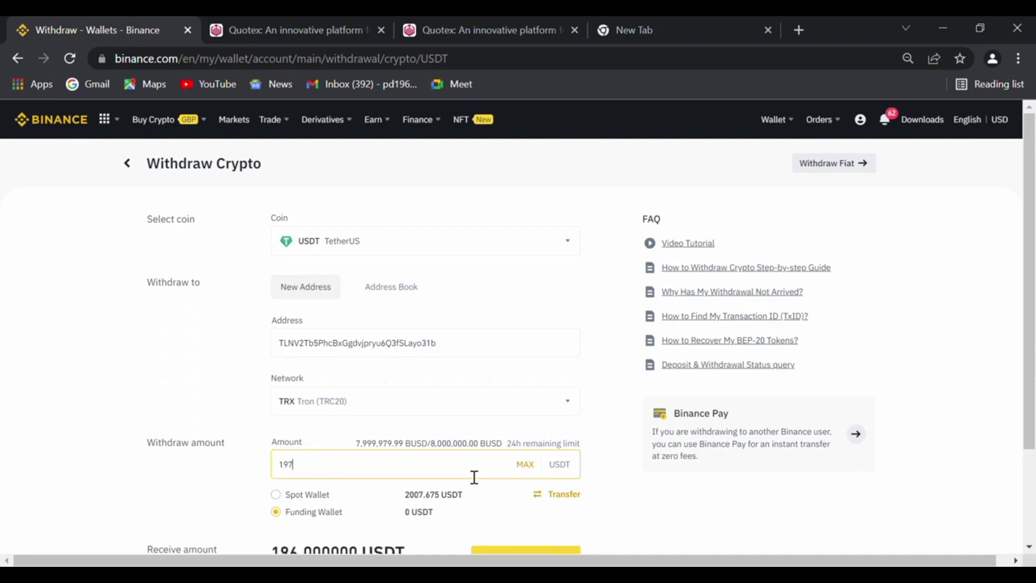
type("0")
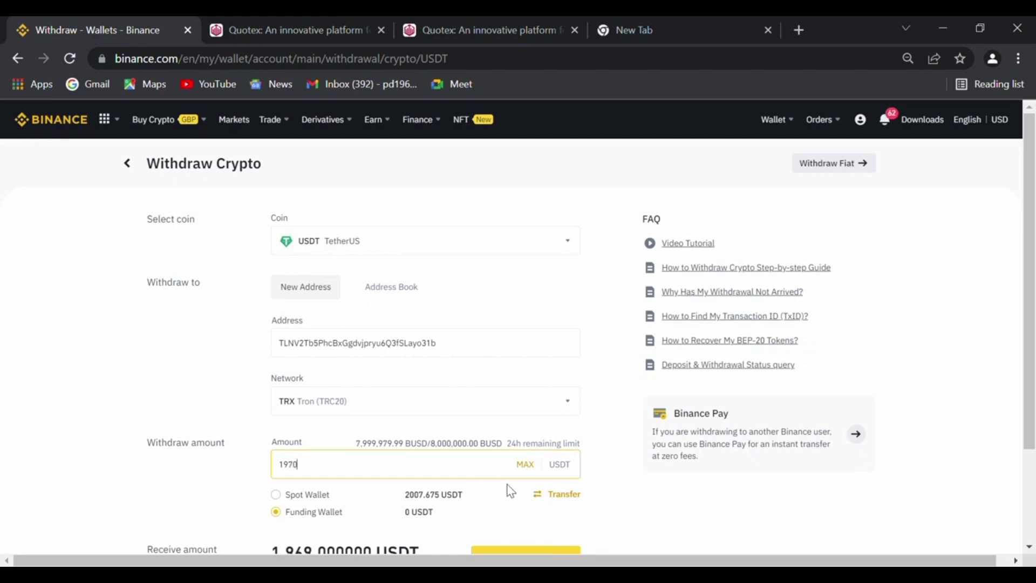
key("ctrl+minus")
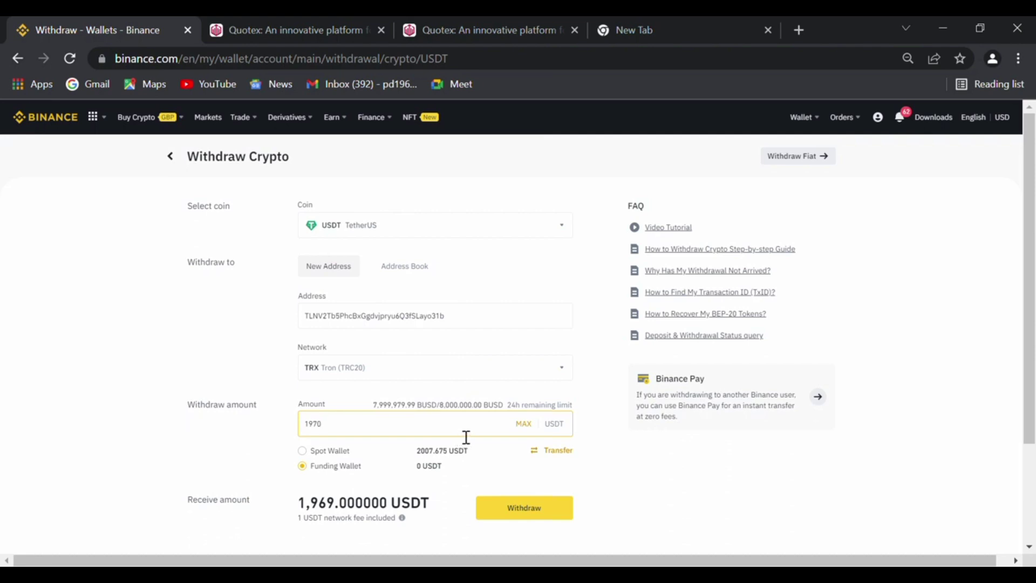
left_click(532, 507)
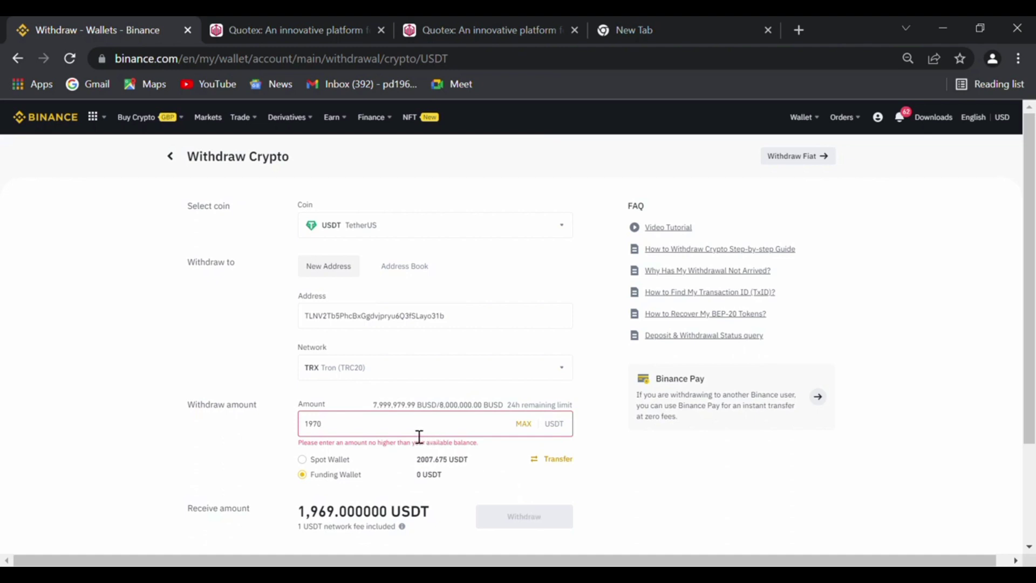
key("BackSpace")
key("BackSpace")
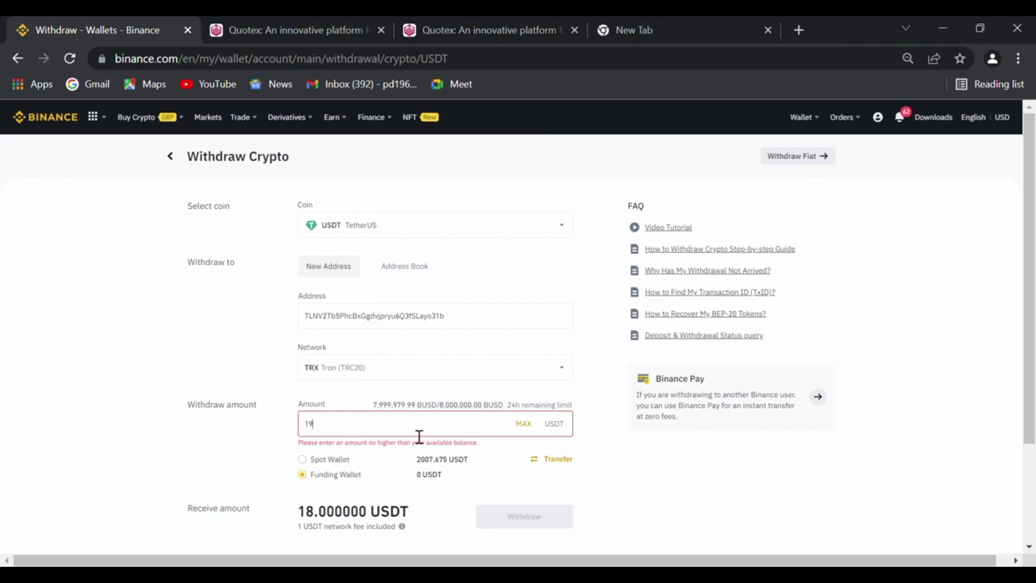
key("BackSpace")
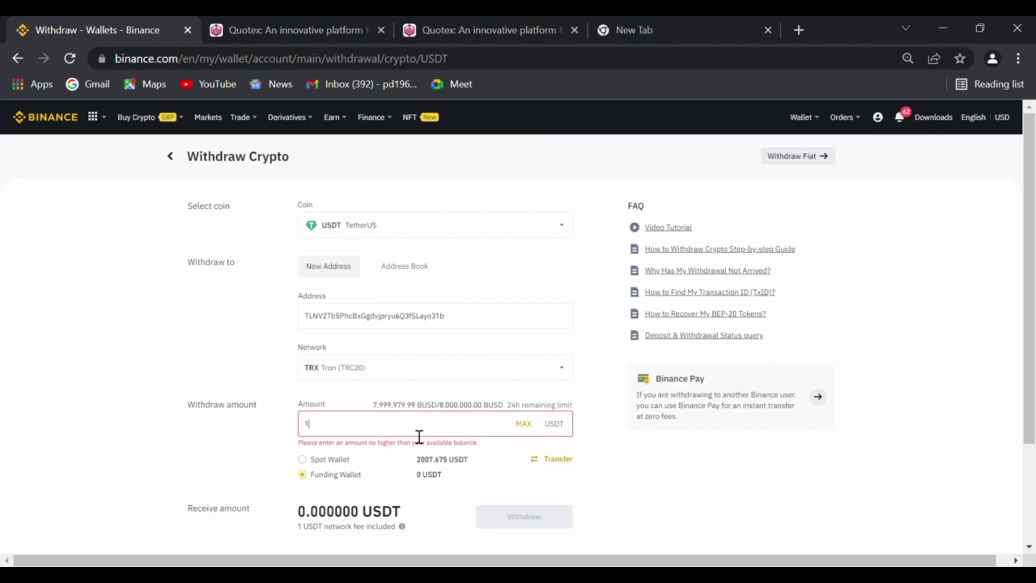
type("95")
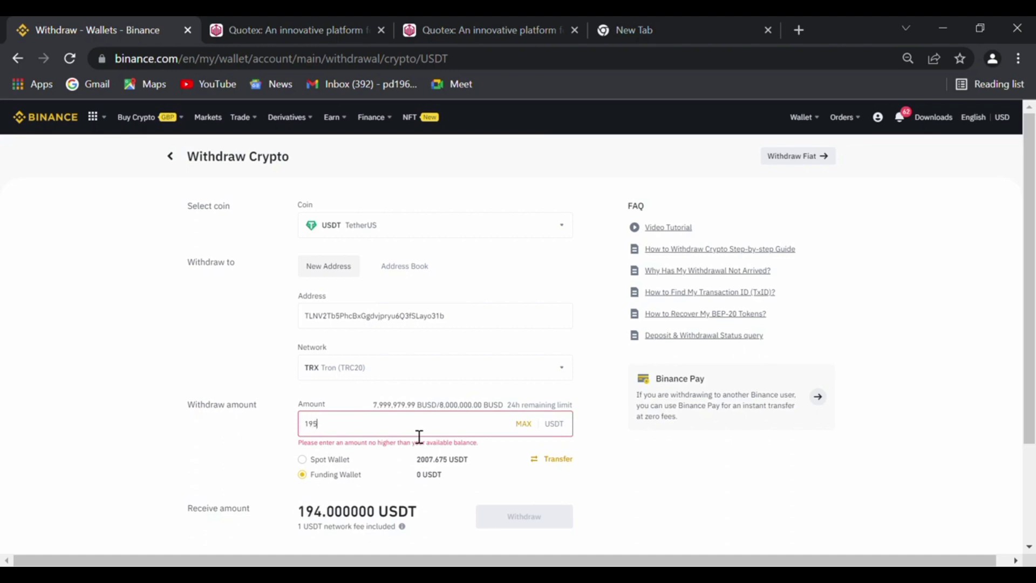
type("0")
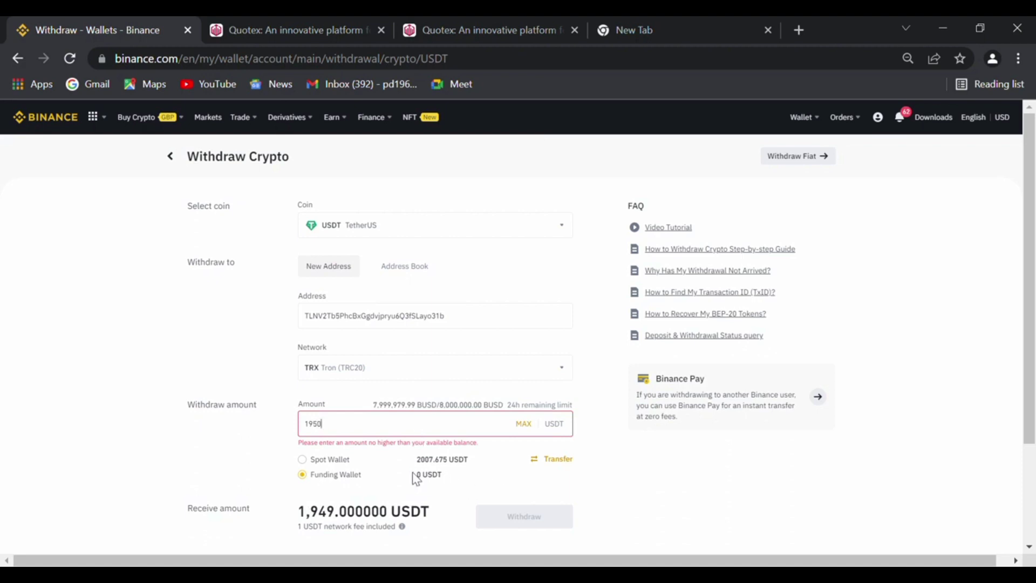
Withdraw 1970 USDT from the Spot Wallet and acknowledge the risk warning.
left_click(303, 459)
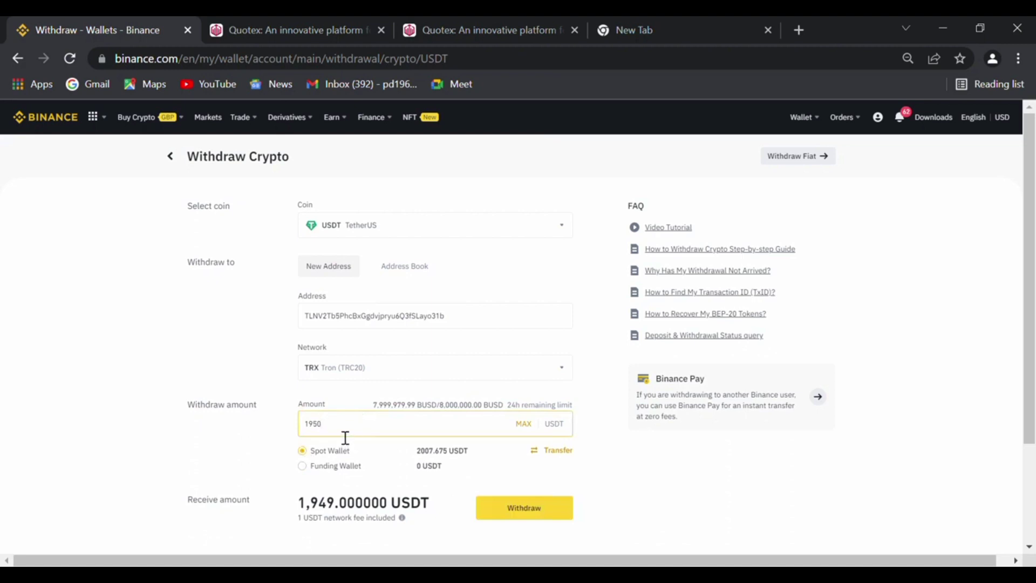
key("BackSpace")
key("BackSpace")
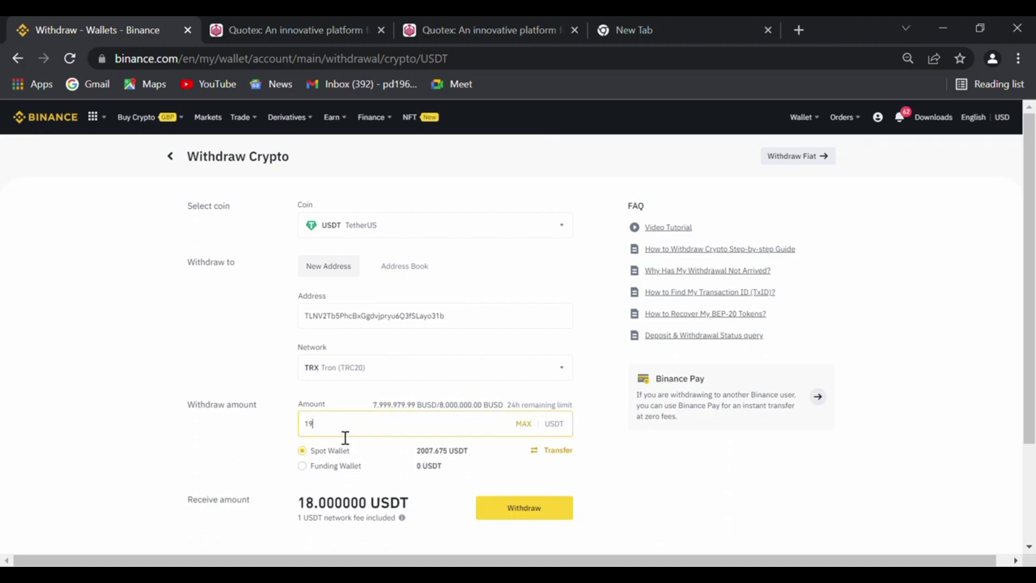
type("70")
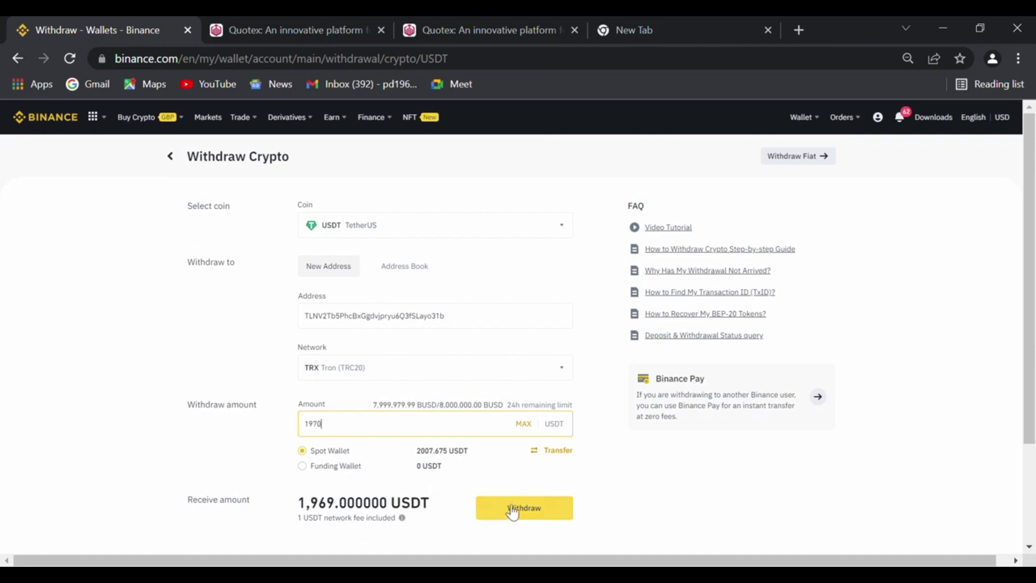
left_click(527, 508)
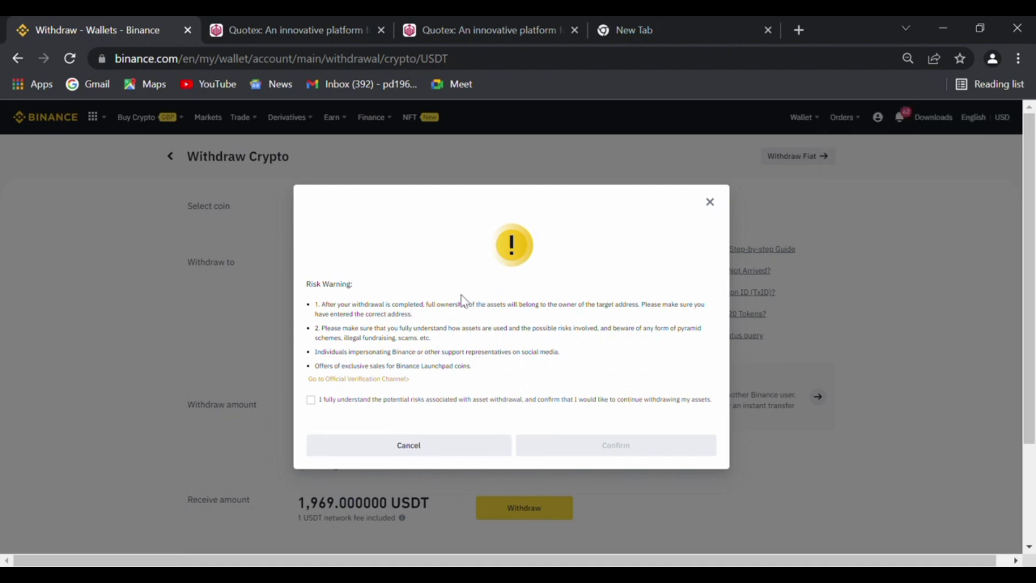
left_click(311, 400)
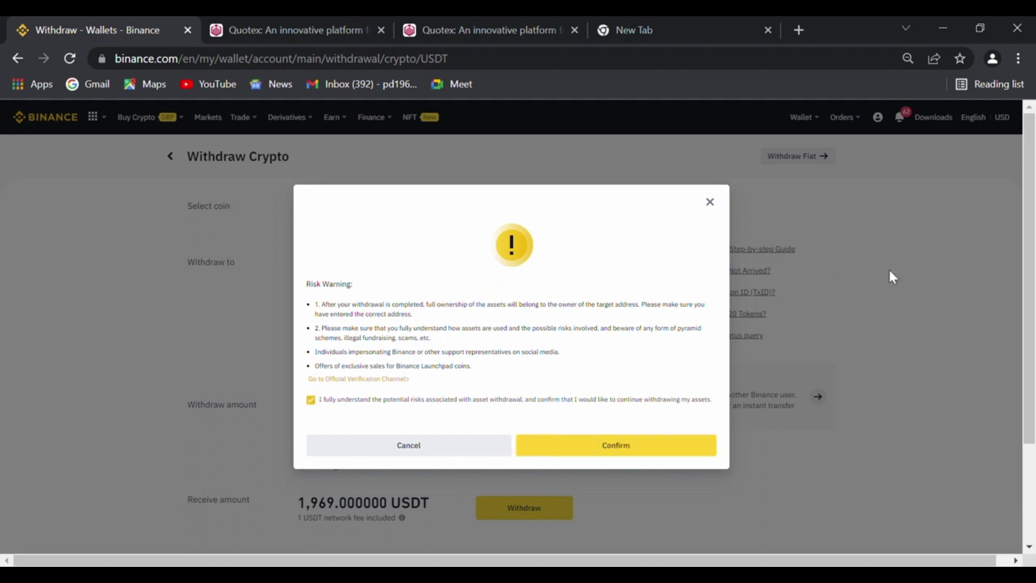
left_click(656, 444)
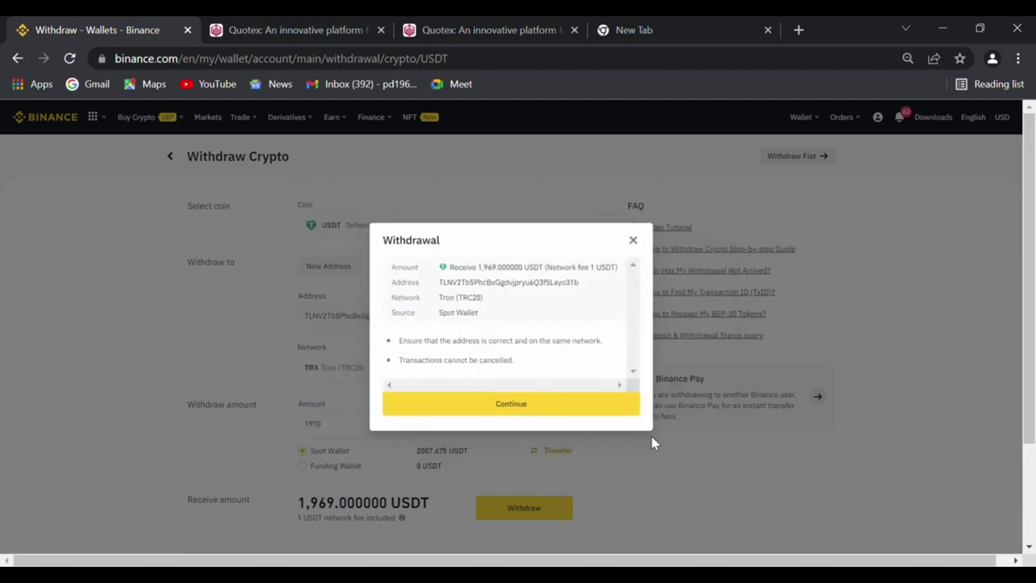
Continue from the summary and fill in the e-mailed verification code and the authenticator code.
left_click(572, 406)
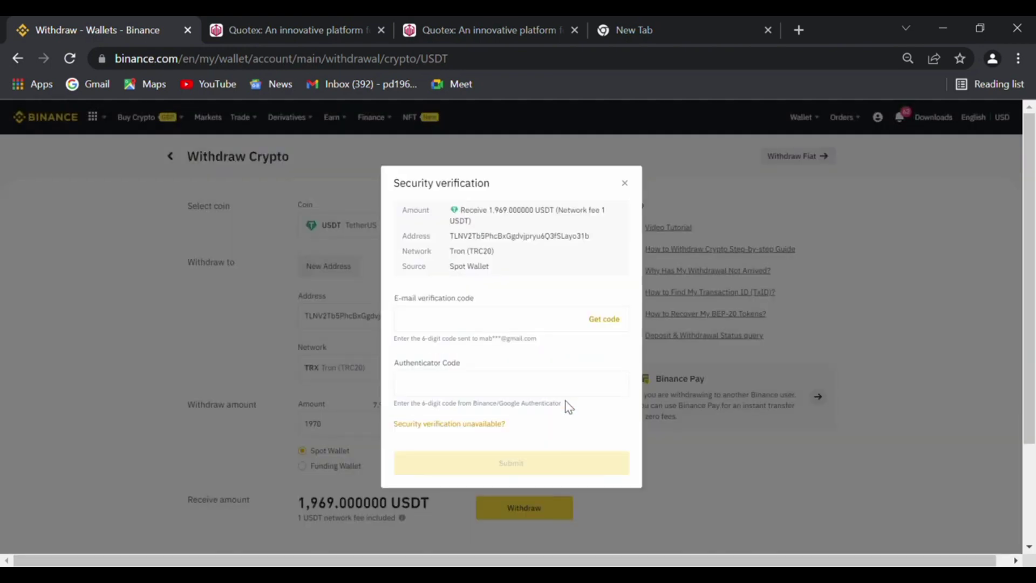
left_click(599, 324)
left_click(522, 325)
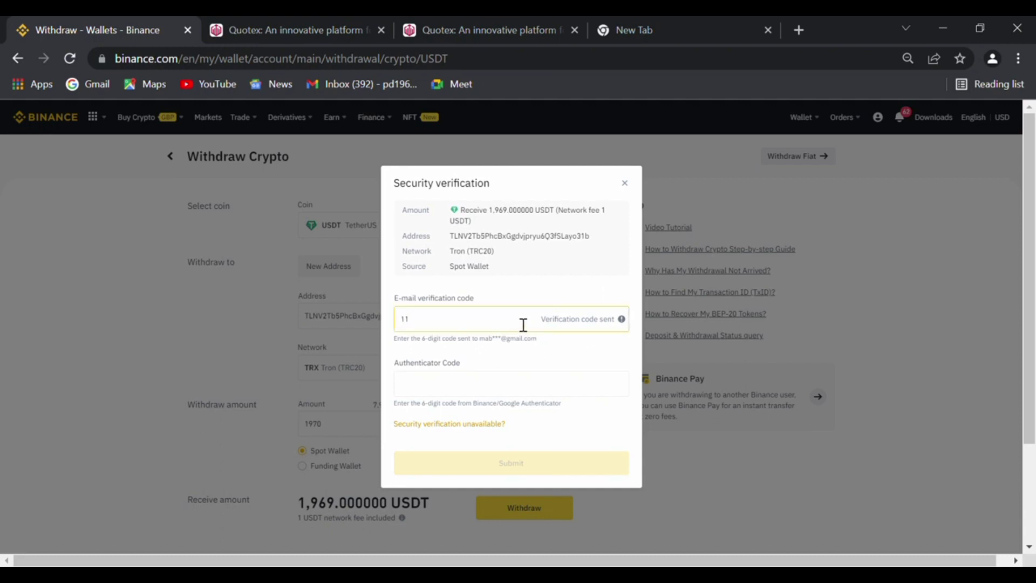
left_click(465, 394)
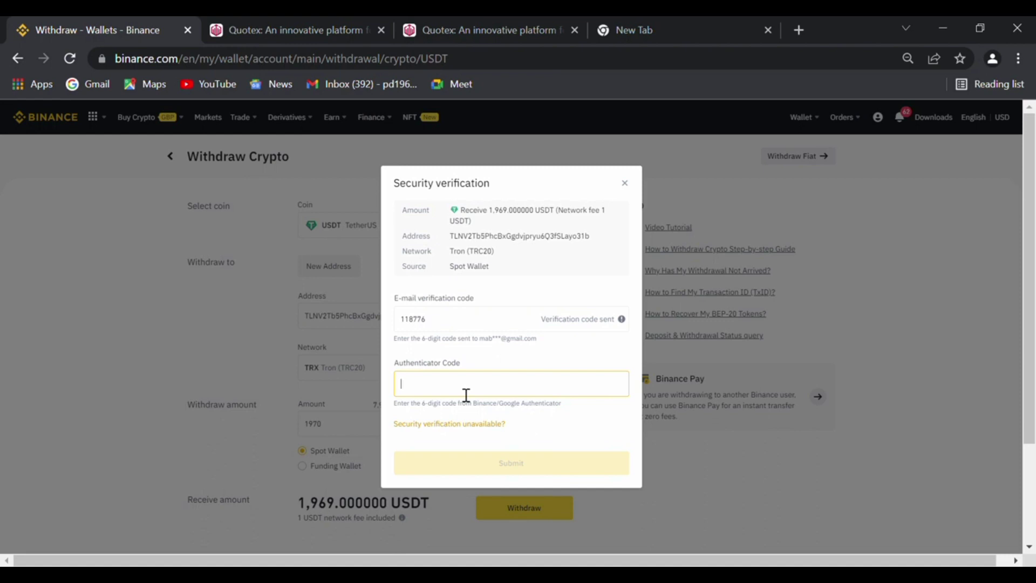
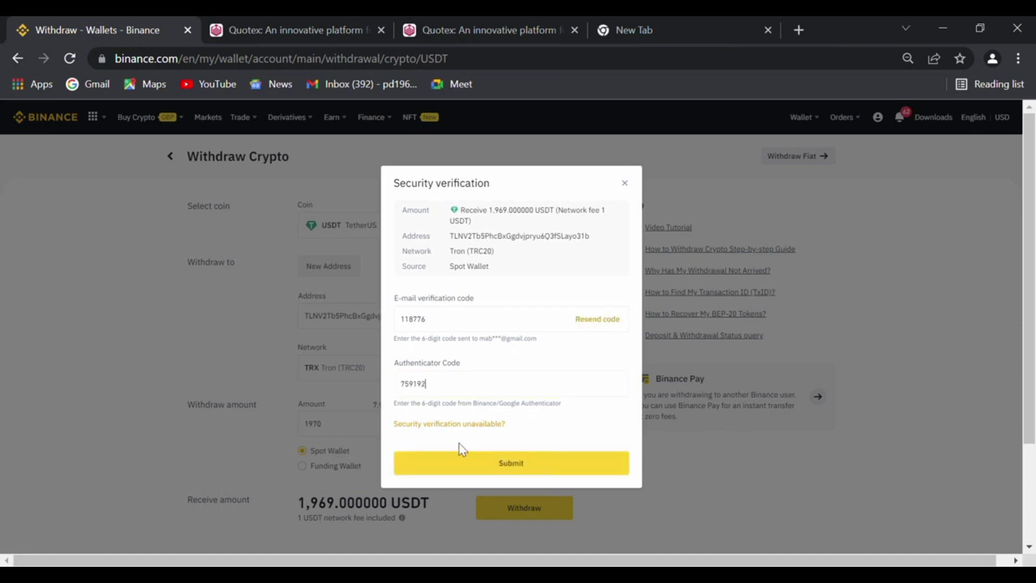
Submit the verification and close the submitted and Awaiting Approval dialogs.
left_click(494, 474)
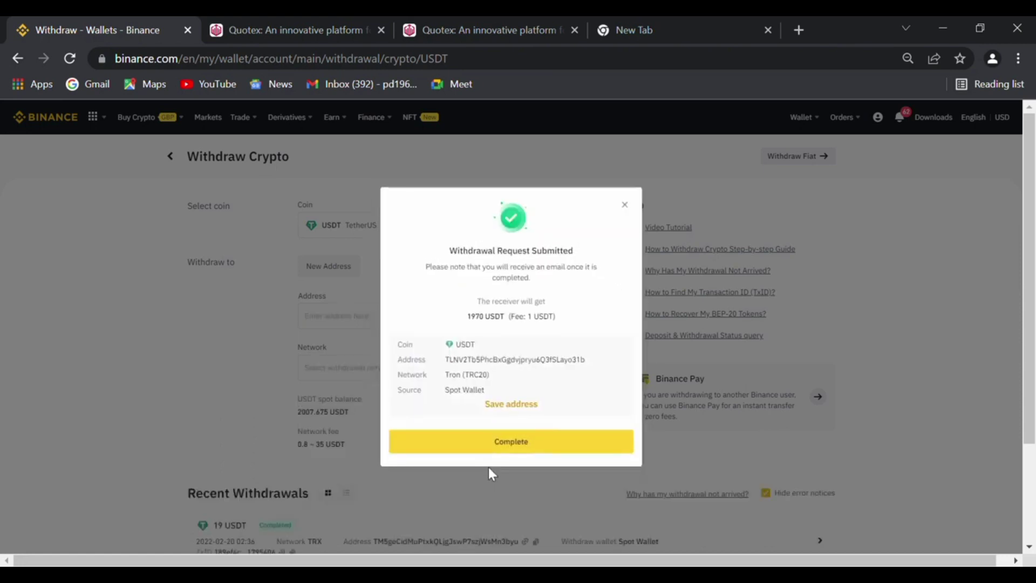
left_click(535, 441)
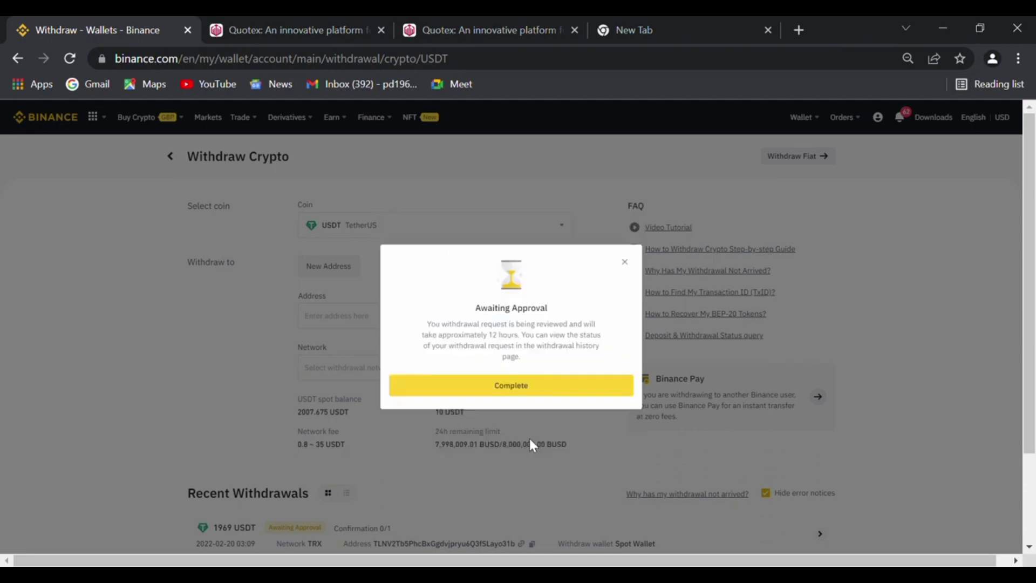
left_click(537, 397)
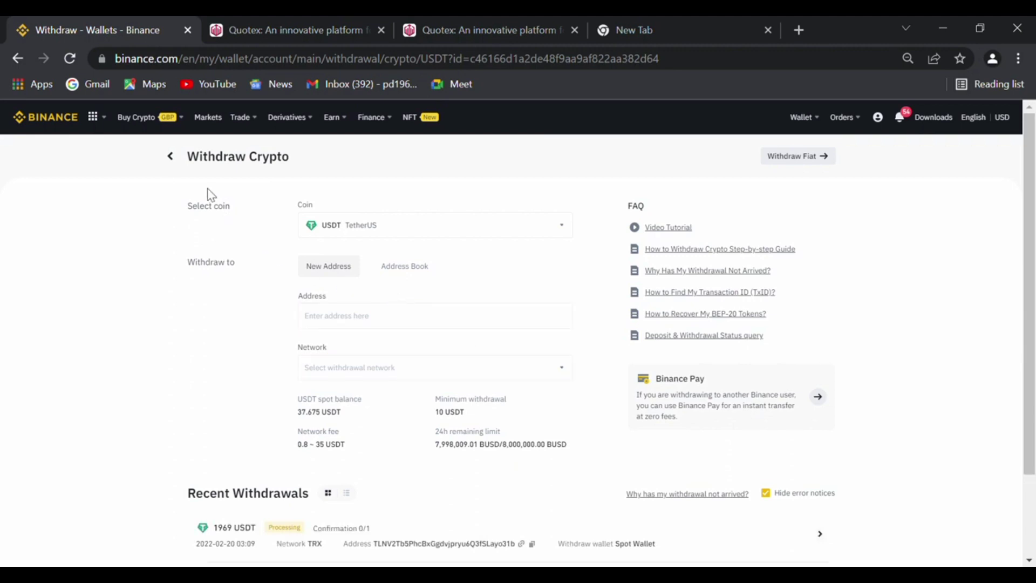
Check Quotex Transactions for the +970.00$ USD Tether (TRC-20) deposit awaiting confirmation, then open the trading page.
left_click(256, 32)
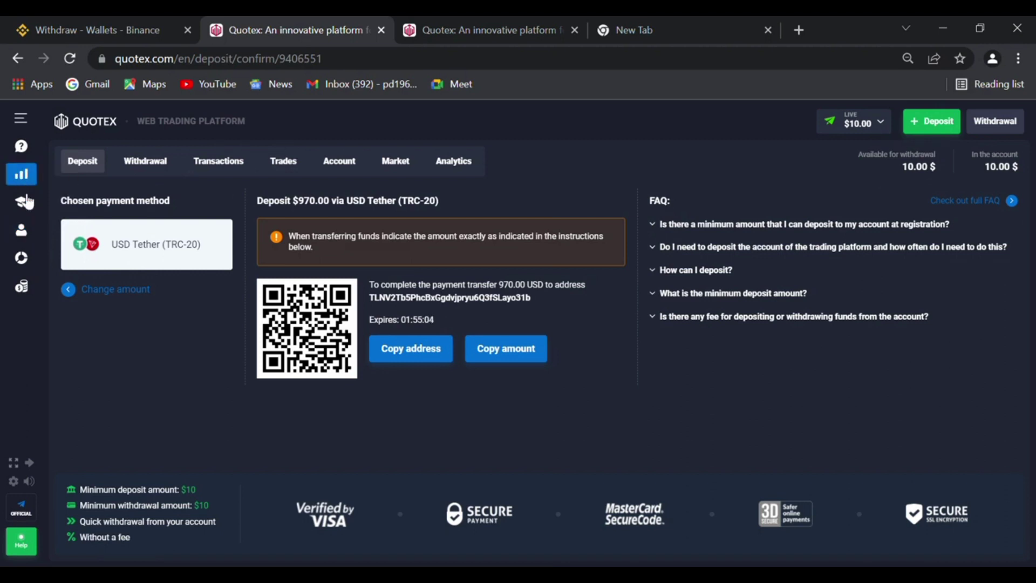
left_click(26, 123)
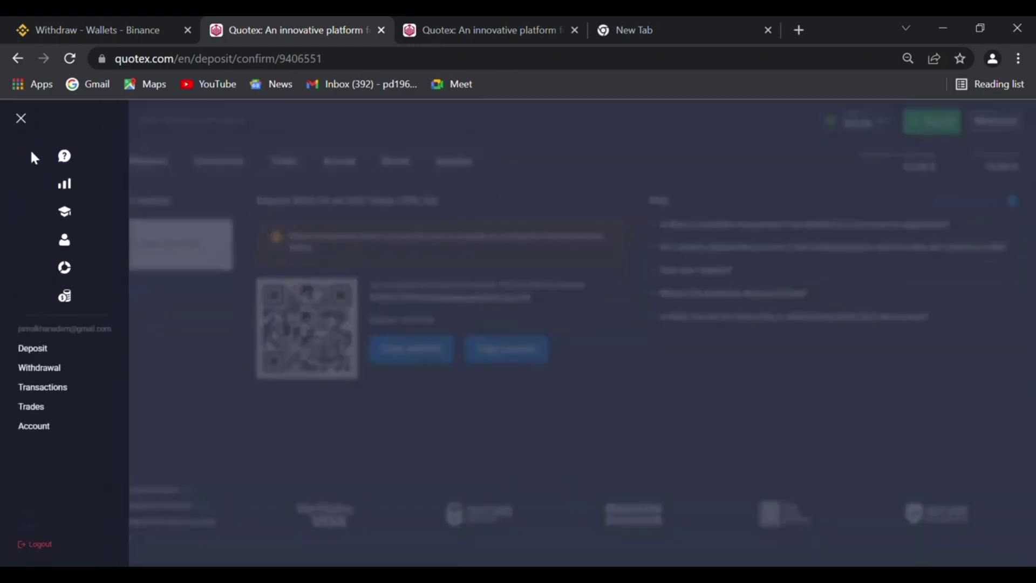
left_click(69, 392)
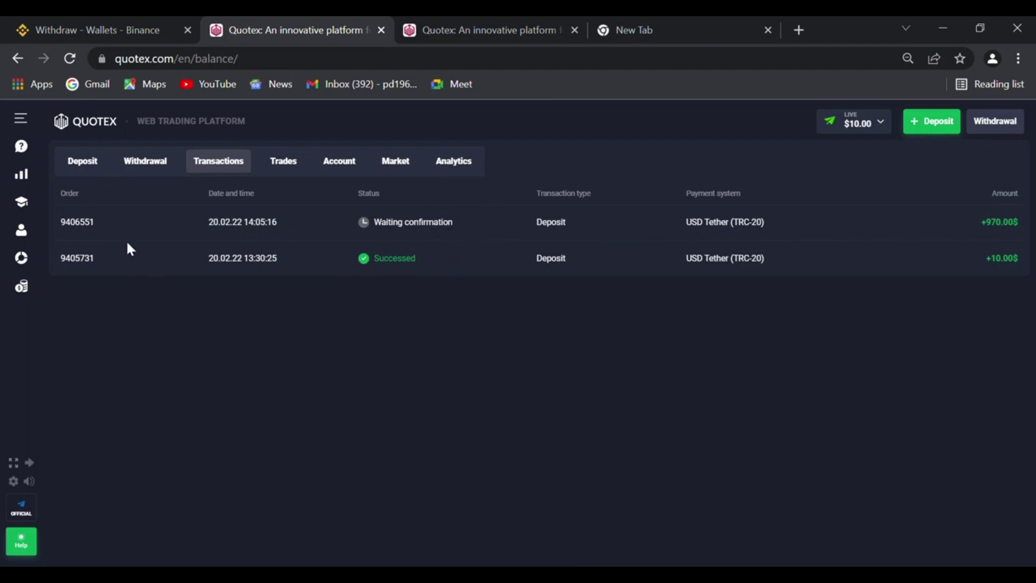
left_click(21, 120)
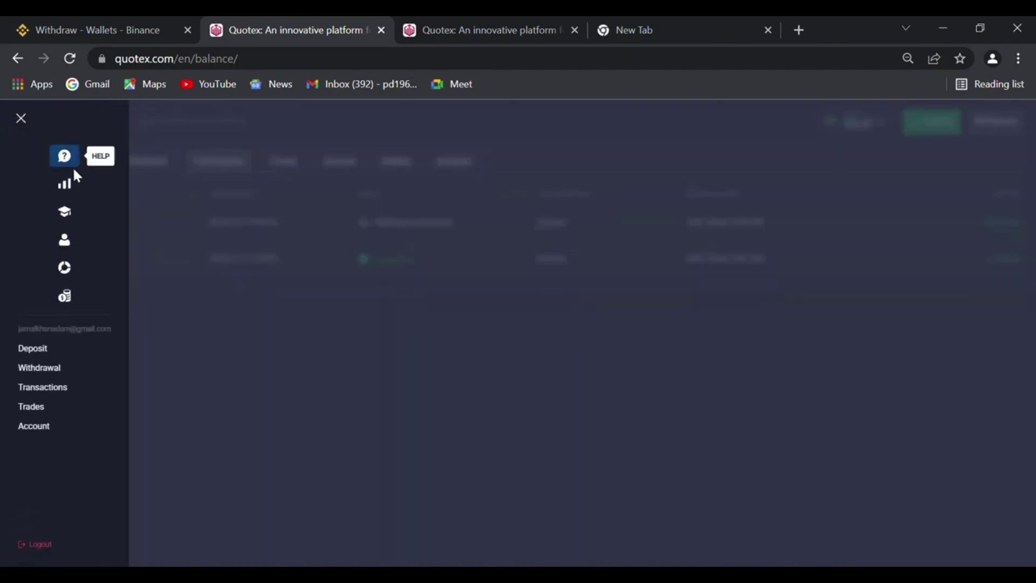
left_click(77, 185)
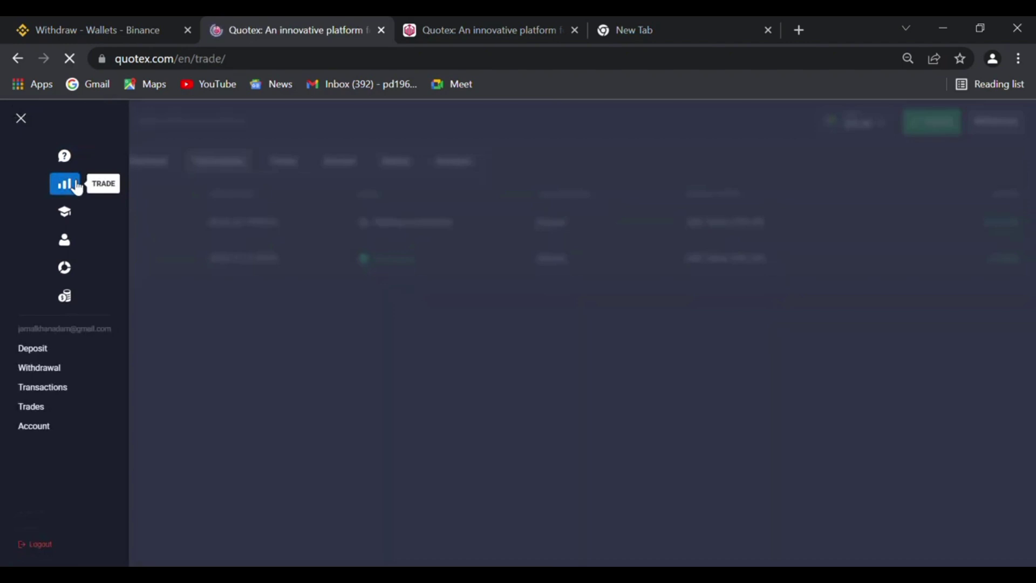